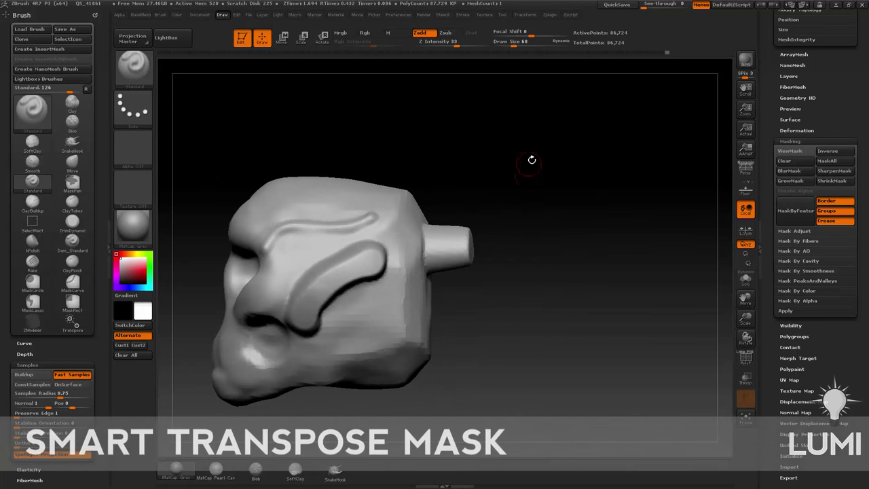
Mask the whole head except for a narrow band around each of the two rear pegs
mouse_move(541, 195)
left_mouse_down()
mouse_move(586, 207)
mouse_move(549, 345)
left_mouse_up()
mouse_move(603, 259)
left_mouse_down()
mouse_move(695, 206)
mouse_move(618, 226)
mouse_move(653, 242)
mouse_move(629, 247)
left_mouse_up()
left_click(618, 225, "ctrl")
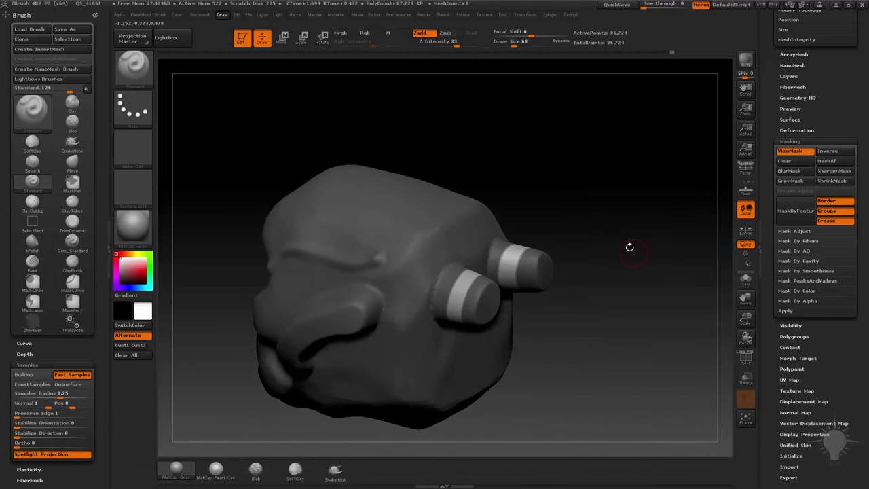
Try to thicken the unmasked bands on the rear pegs with the Inflat brush at an enlarged draw size
key("b")
key("i")
key("n")
left_click_drag(614, 217, 597, 234)
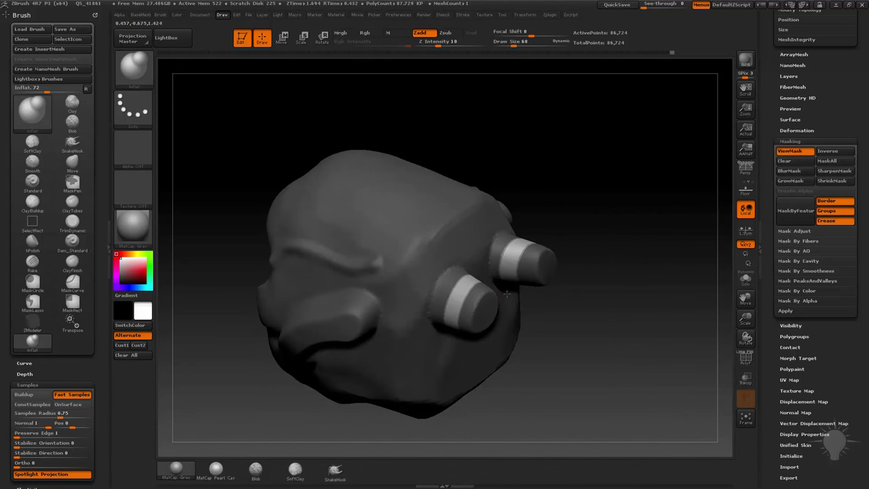
key("s")
left_click_drag(524, 300, 547, 304)
left_click_drag(464, 293, 464, 307)
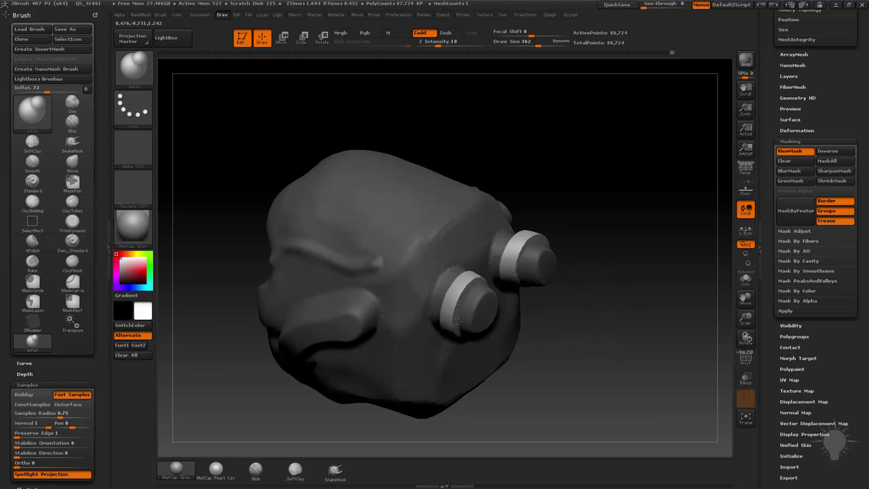
left_click_drag(631, 271, 510, 261)
left_click_drag(490, 285, 497, 310)
mouse_move(400, 272)
left_mouse_down()
mouse_move(629, 287)
mouse_move(643, 255)
left_mouse_up()
key("ctrl+z")
Switch to the Standard brush and inflate the unmasked peg bands evenly with the Inflate deformation
key("b")
key("s")
key("t")
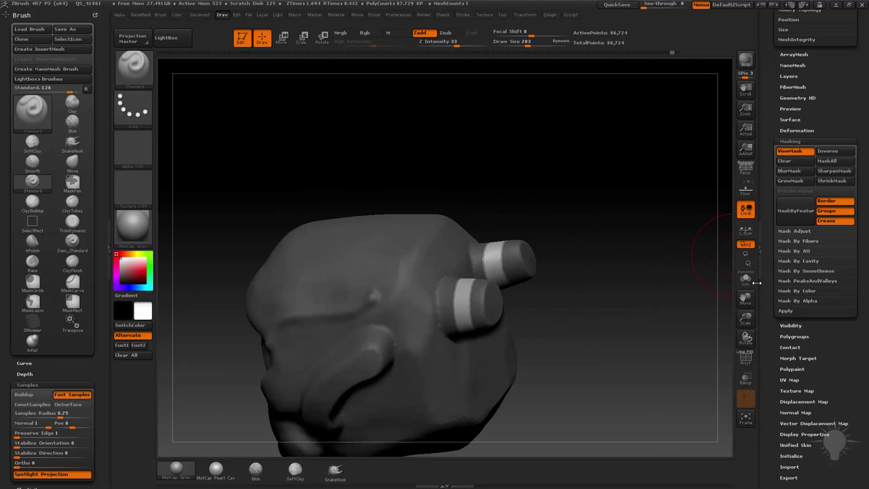
scroll(771, 358, "up", 5)
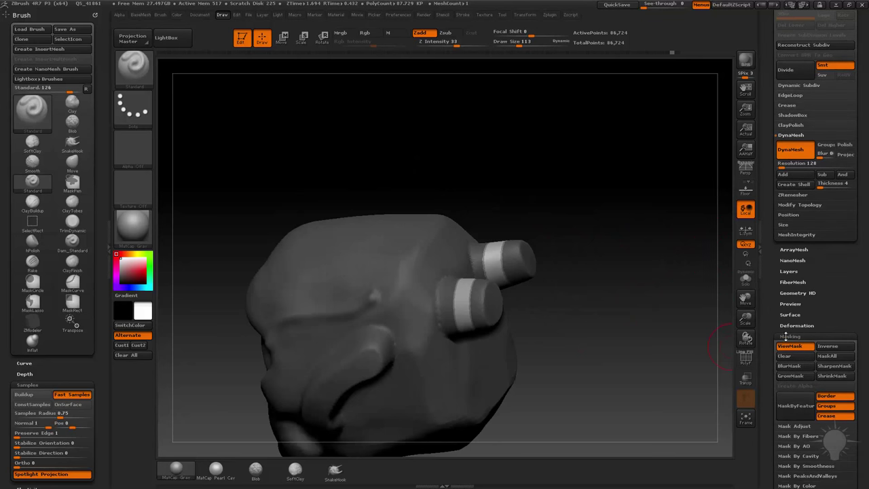
left_click(791, 335)
left_click(795, 325)
scroll(794, 271, "down", 5)
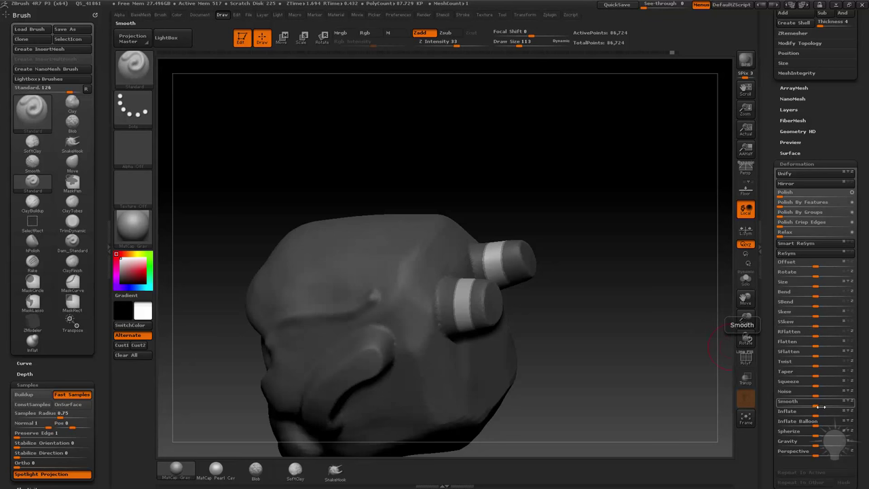
left_click_drag(818, 412, 829, 414)
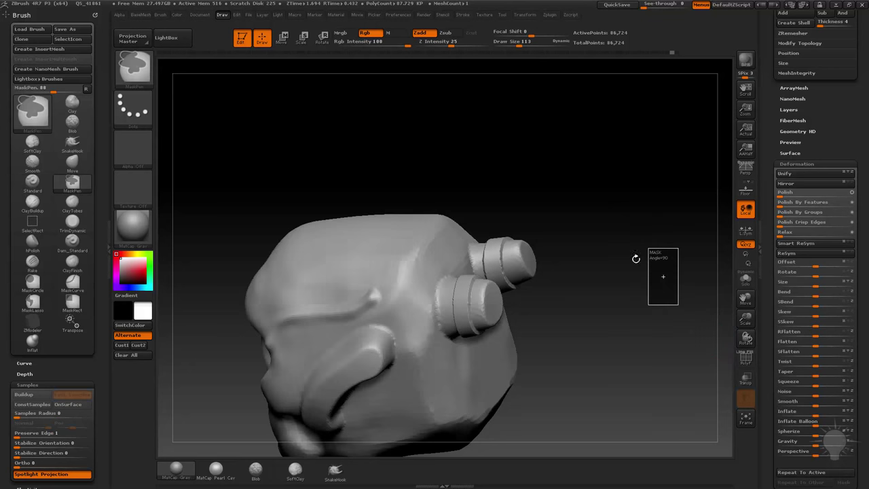
Clear the mask and update the DynaMesh of the head
mouse_move(645, 256)
left_mouse_down()
mouse_move(538, 256)
mouse_move(513, 217)
left_mouse_up()
mouse_move(622, 278)
left_mouse_down()
mouse_move(653, 188)
mouse_move(520, 180)
left_mouse_up()
Smooth the surface around the bases of the rear pegs
left_click_drag(610, 246, 692, 238)
left_click_drag(554, 186, 600, 209, "shift")
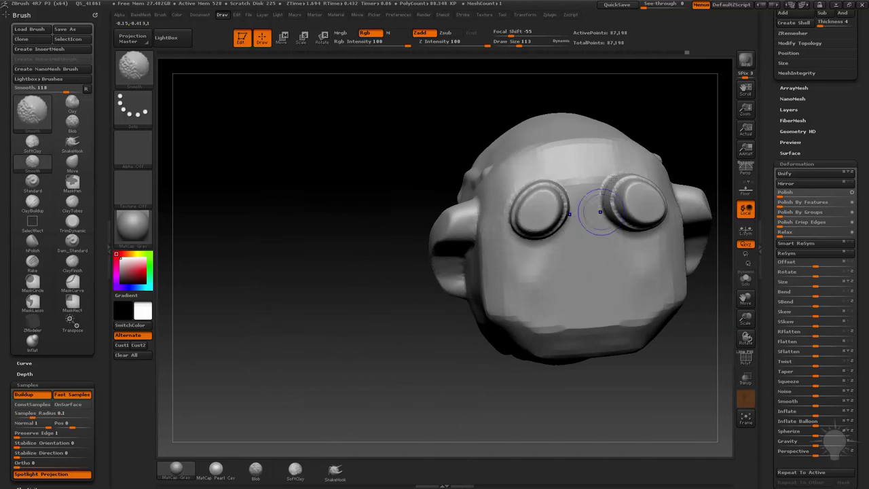
mouse_move(668, 136)
left_mouse_down()
mouse_move(659, 103)
mouse_move(642, 141)
mouse_move(670, 142)
left_mouse_up()
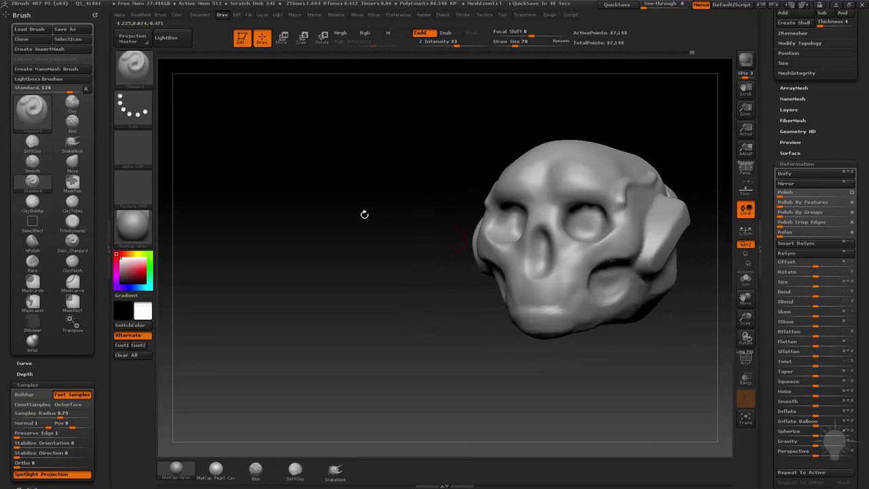
Set the draw size to 82 and select the TransposeSmartMask brush
mouse_move(611, 146)
left_mouse_down()
mouse_move(642, 138)
mouse_move(533, 167)
left_mouse_up()
key("s")
key("s")
mouse_move(528, 168)
left_mouse_down()
mouse_move(539, 170)
mouse_move(528, 193)
mouse_move(565, 179)
mouse_move(601, 152)
left_mouse_up()
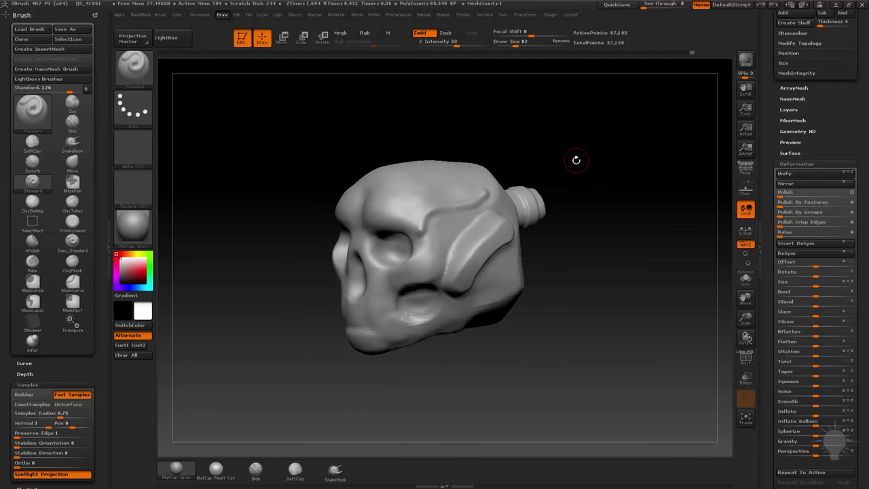
key("b")
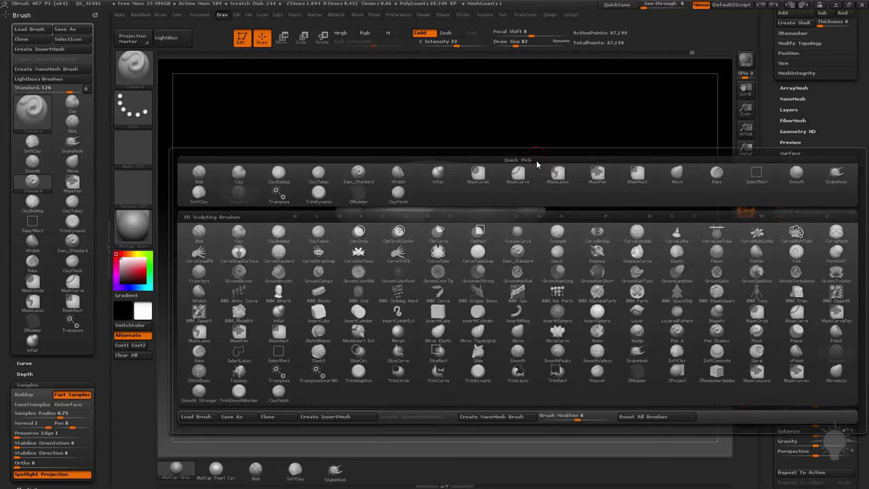
key("t")
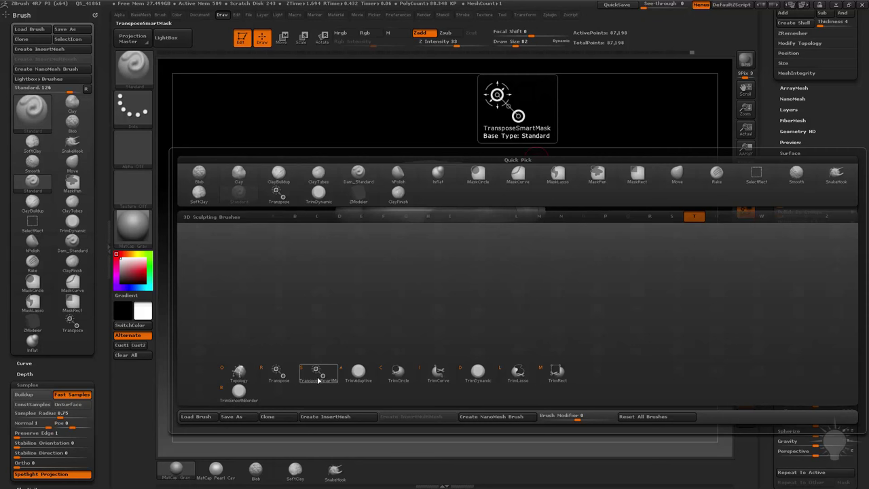
left_click(318, 380)
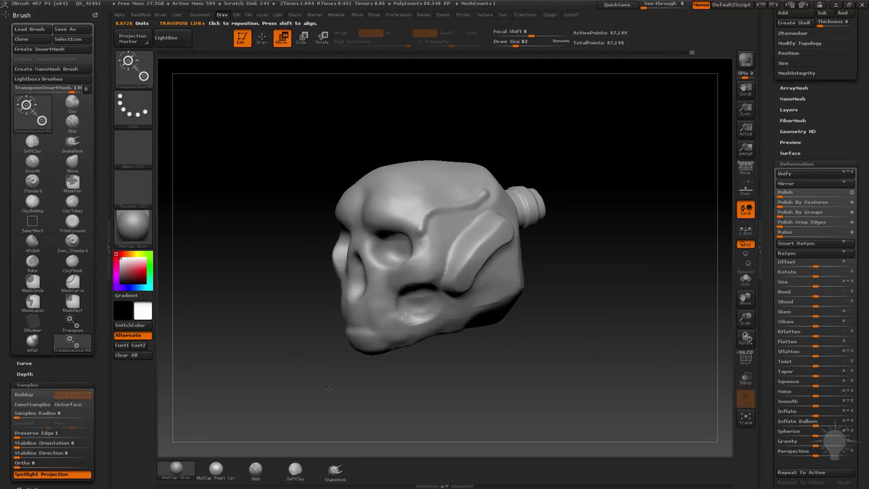
Assign the star-shaped BrushAlpha to TransposeSmartMask and mask a large star onto the side of the head
left_click(132, 154)
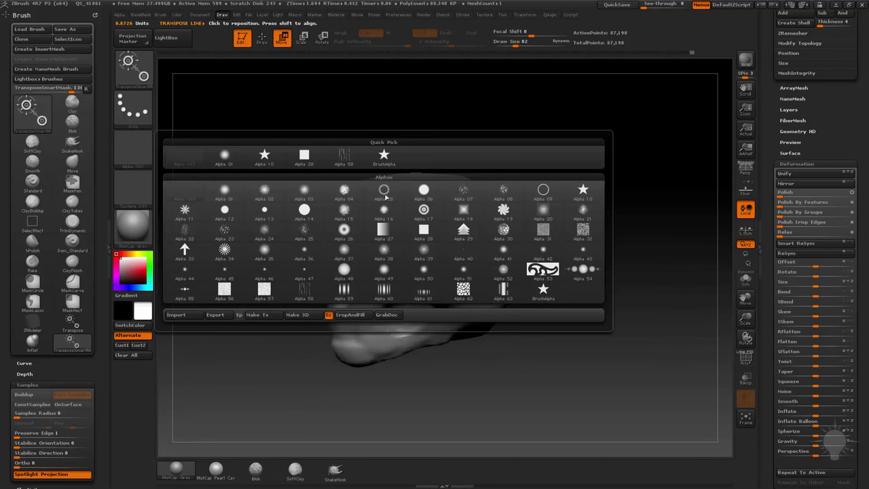
left_click(384, 156)
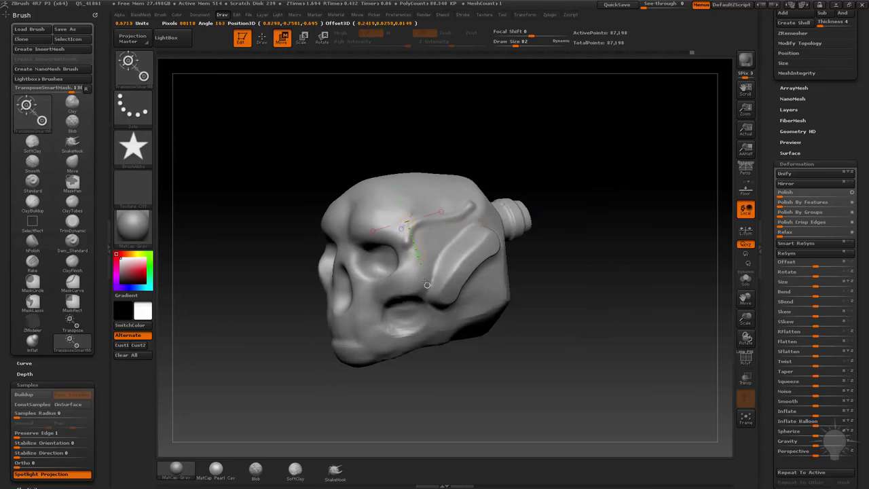
mouse_move(442, 260)
left_mouse_down()
mouse_move(457, 307)
mouse_move(445, 329)
mouse_move(438, 312)
mouse_move(422, 328)
mouse_move(431, 268)
mouse_move(493, 302)
mouse_move(427, 323)
mouse_move(409, 311)
mouse_move(400, 318)
left_mouse_up()
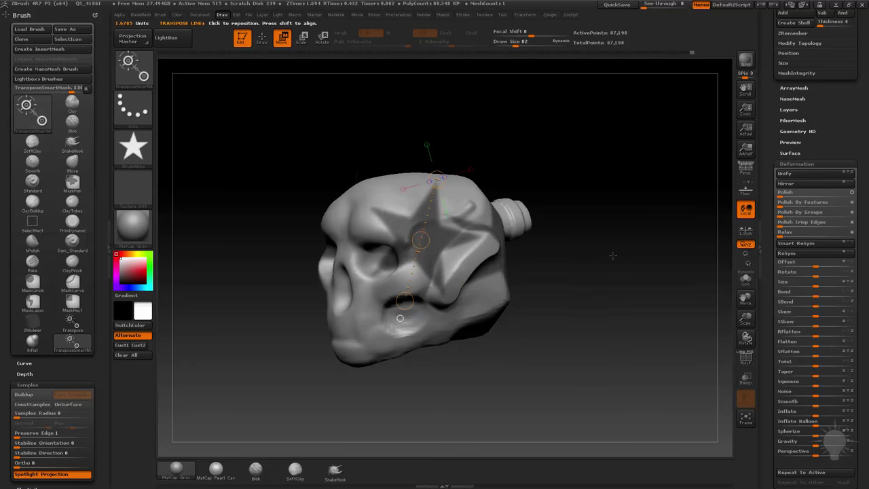
Clear the star mask and return to drawing with the Standard brush
left_click_drag(613, 256, 635, 263)
mouse_move(622, 216)
left_mouse_down("ctrl")
mouse_move(613, 243)
mouse_move(563, 234)
left_mouse_up("ctrl")
key("q")
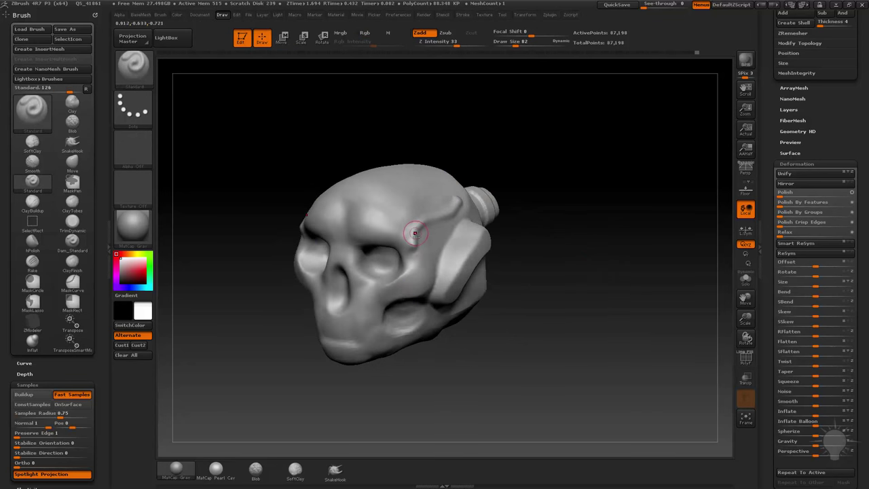
Load the CircleText004 alpha from the Military alpha folder and turn the alpha off for the Standard brush
left_click_drag(556, 198, 267, 243)
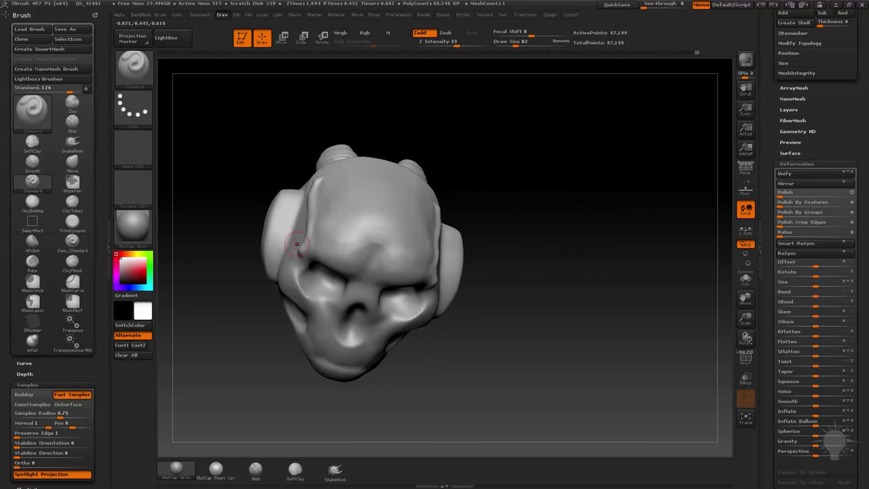
left_click_drag(332, 244, 297, 244)
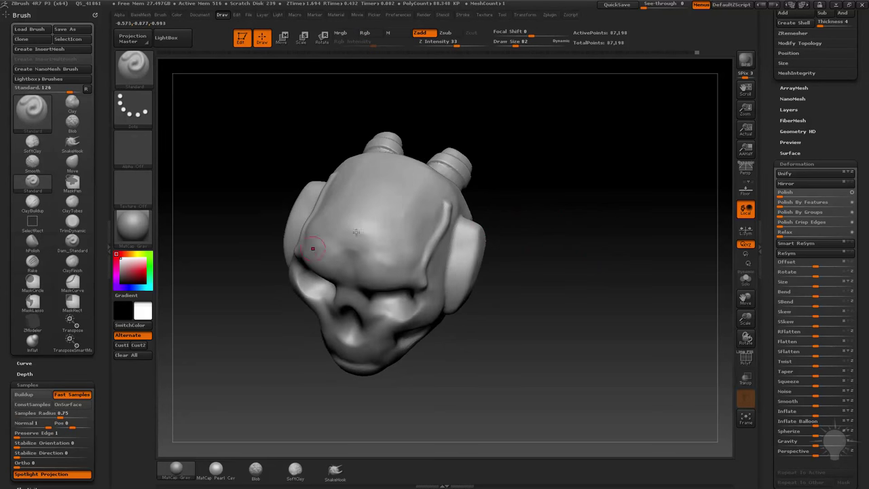
left_click_drag(530, 235, 540, 188)
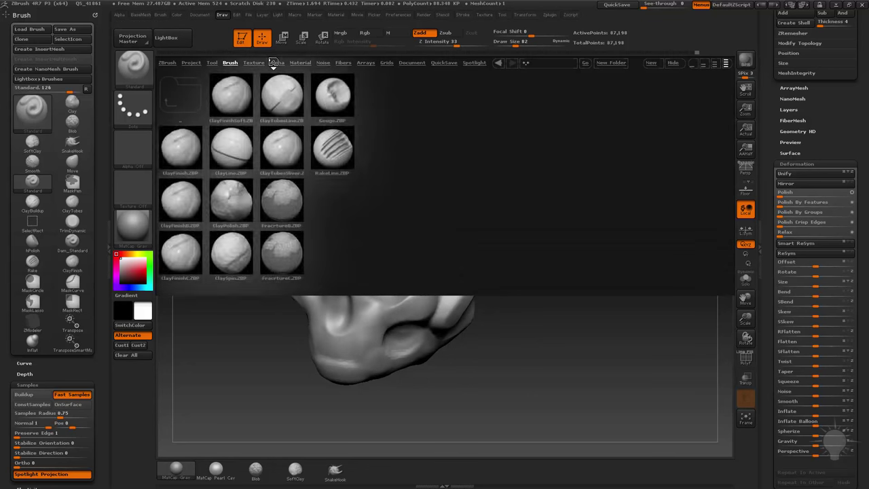
left_click(277, 63)
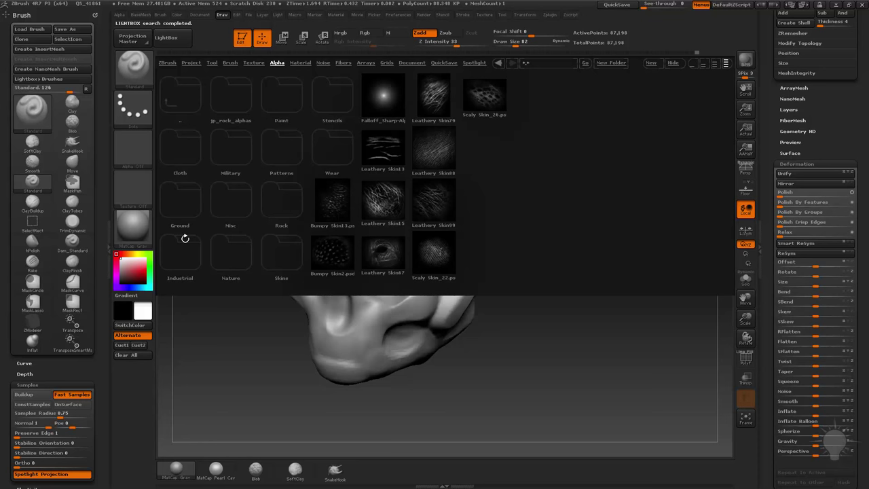
left_click(216, 150)
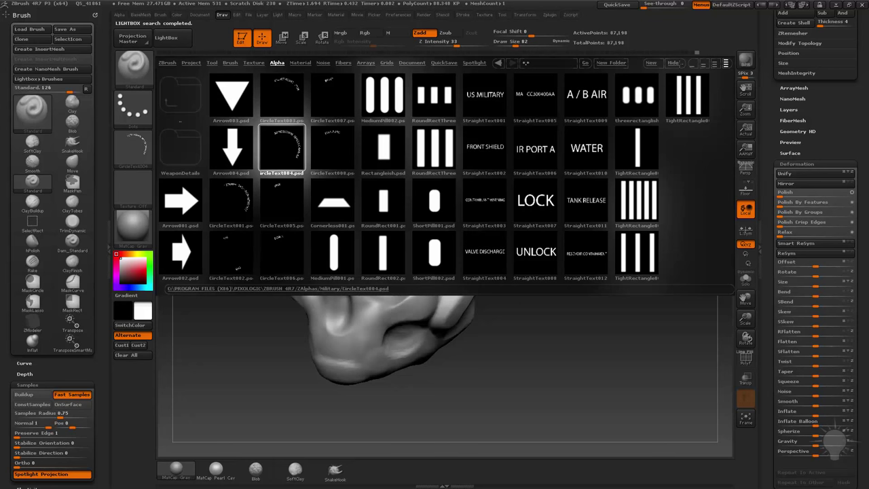
double_click(282, 147)
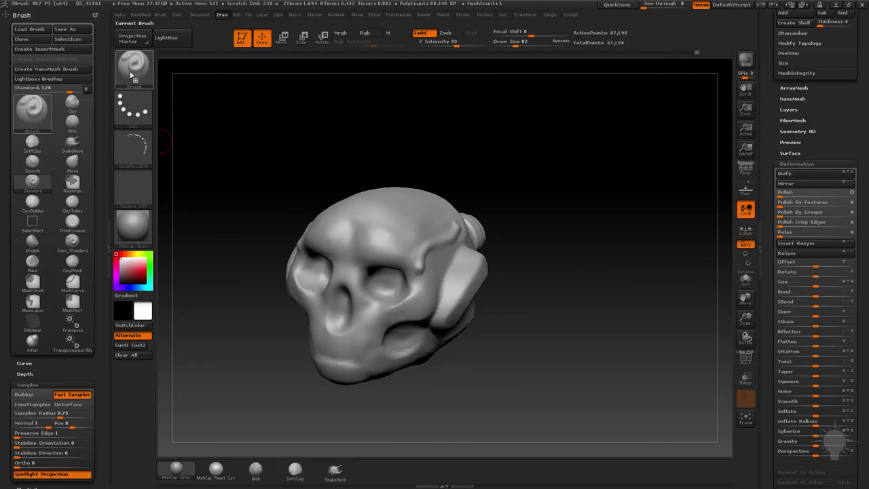
left_click(134, 148)
left_click(184, 156)
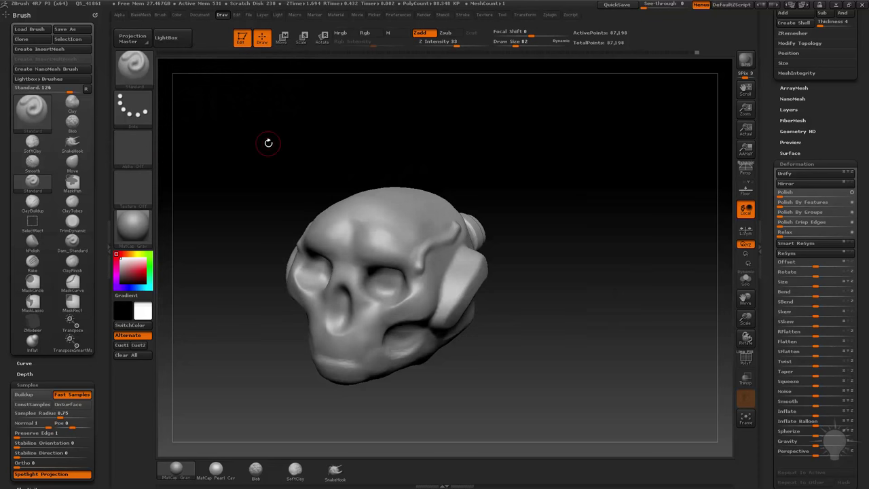
Select the TransposeSmartMask brush and assign the CircleText004 alpha to it
key("b")
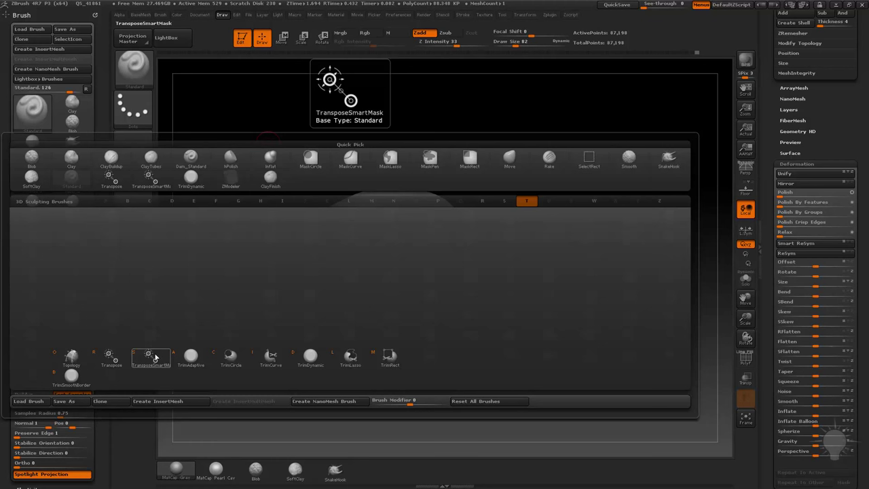
left_click(151, 355)
left_click(127, 152)
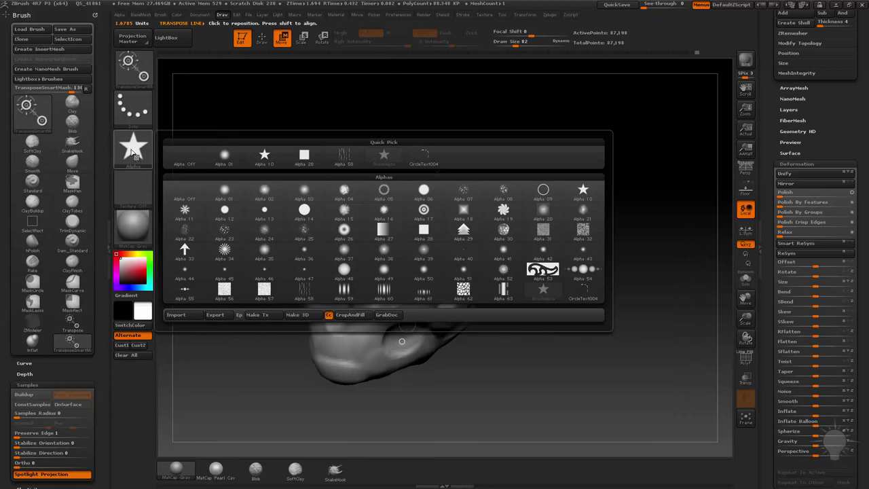
left_click(424, 155)
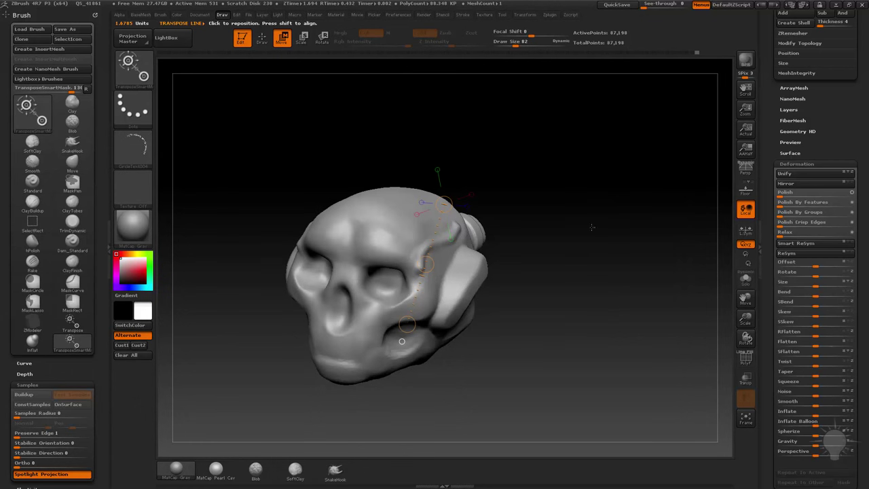
Return to drawing mode and undo the test strokes below the curved ridge on the side of the head
left_click_drag(593, 236, 601, 213)
key("q")
mouse_move(624, 246)
left_mouse_down("alt")
mouse_move(591, 211)
mouse_move(562, 254)
left_mouse_up("alt")
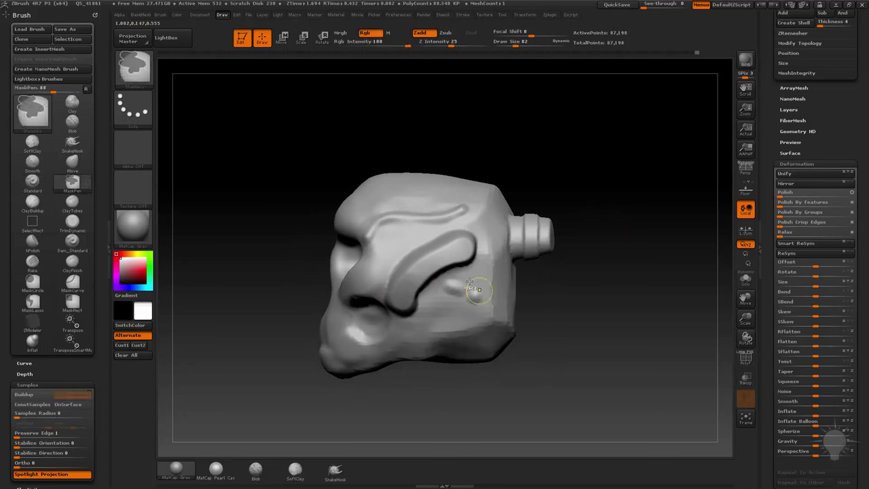
key("ctrl+z")
key("ctrl+z")
Bend the curved ridge on the side of the head upward into an arch with the Move brush at draw size 332
key("s")
left_click_drag(459, 290, 486, 291)
key("b")
key("m")
key("v")
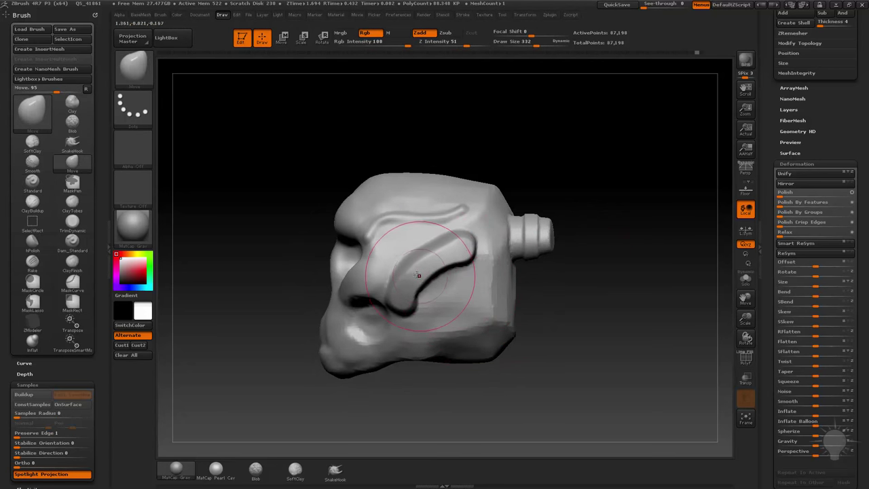
mouse_move(433, 272)
left_mouse_down()
mouse_move(434, 261)
mouse_move(404, 280)
mouse_move(410, 257)
mouse_move(439, 244)
left_mouse_up()
mouse_move(418, 253)
left_mouse_down()
mouse_move(411, 247)
mouse_move(403, 263)
mouse_move(423, 237)
left_mouse_up()
key("bracketleft")
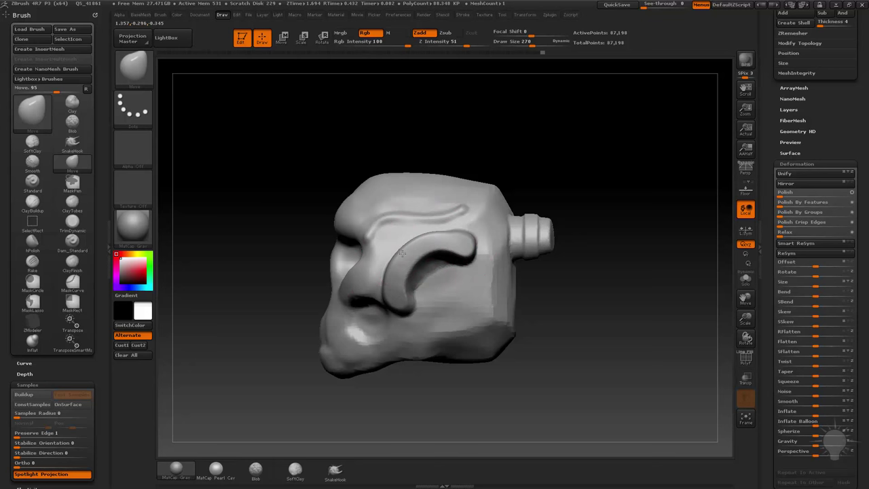
Subdivide the head to 1.404 million polygons and switch to the Standard brush
key("ctrl+d")
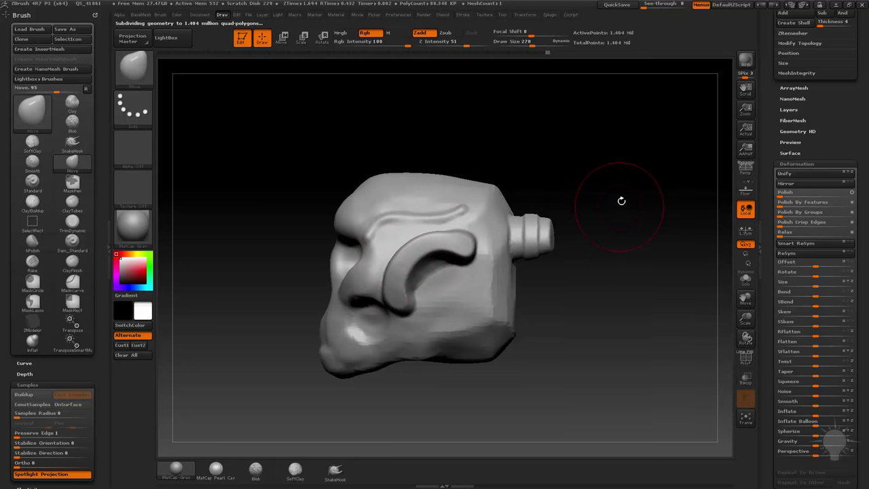
key("b")
key("s")
key("t")
mouse_move(581, 194)
left_mouse_down()
mouse_move(611, 197)
mouse_move(591, 204)
left_mouse_up()
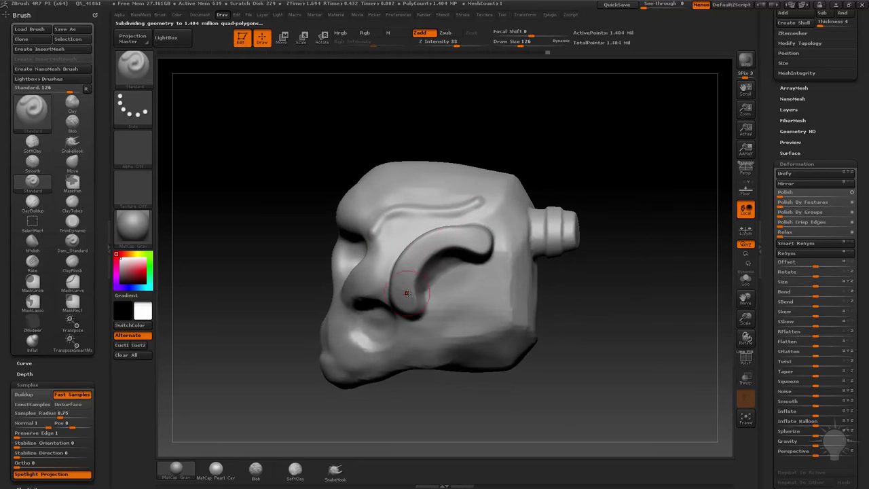
Refine the outer edge of the arched side ridge with the Move brush at draw size 270
key("b")
key("m")
key("v")
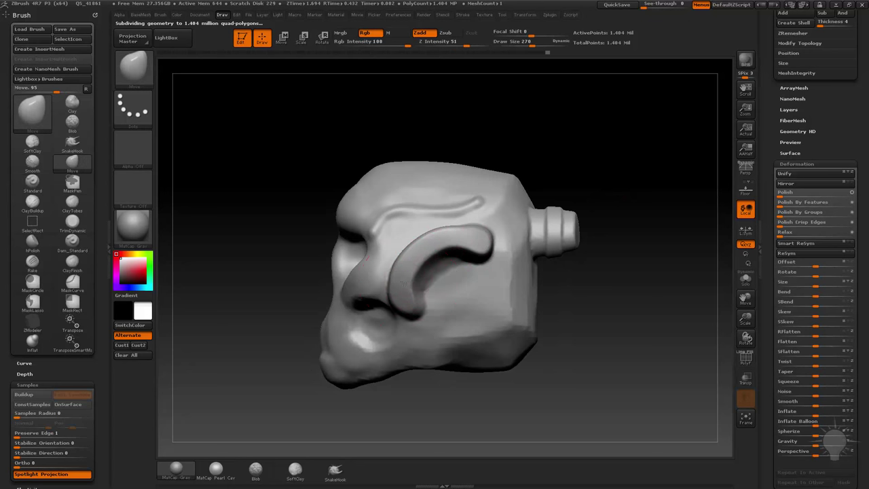
left_click_drag(414, 244, 400, 245)
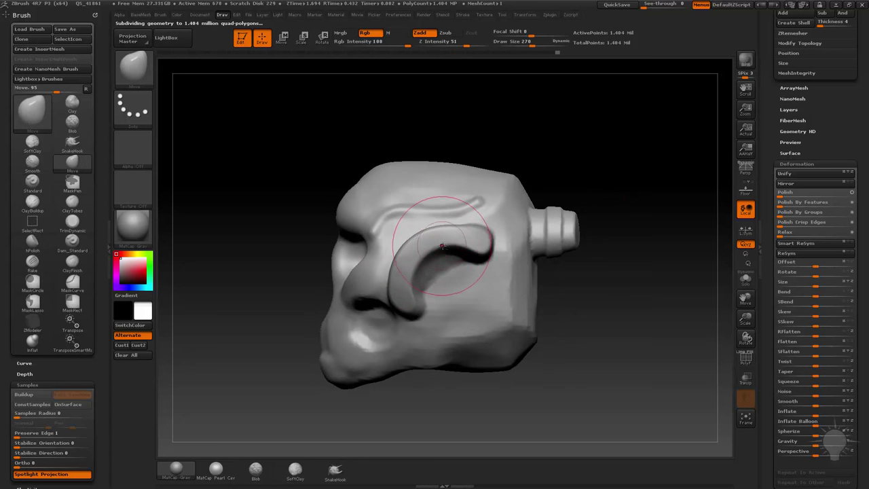
Switch to the Standard brush and give the mask brush a DragRect stroke with the CircleText004 alpha
key("b")
key("s")
key("t")
key("ctrl")
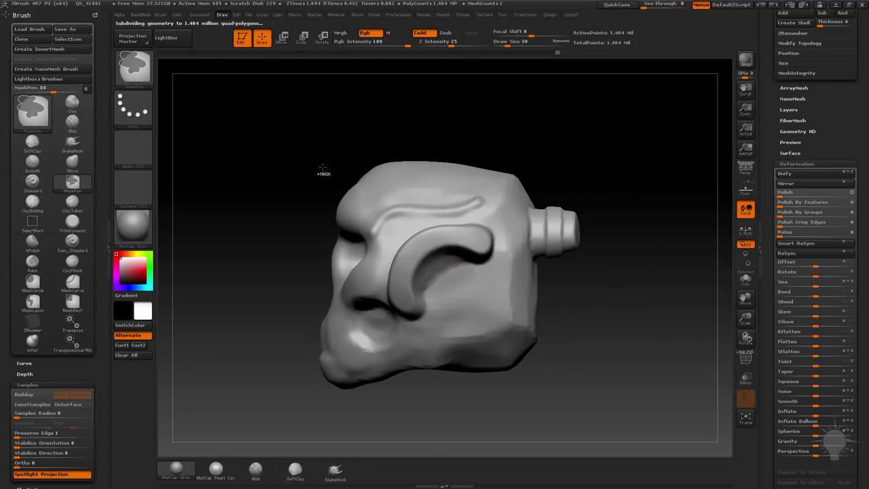
left_click(135, 112, "ctrl")
left_click(222, 120, "ctrl")
left_click(140, 150, "ctrl")
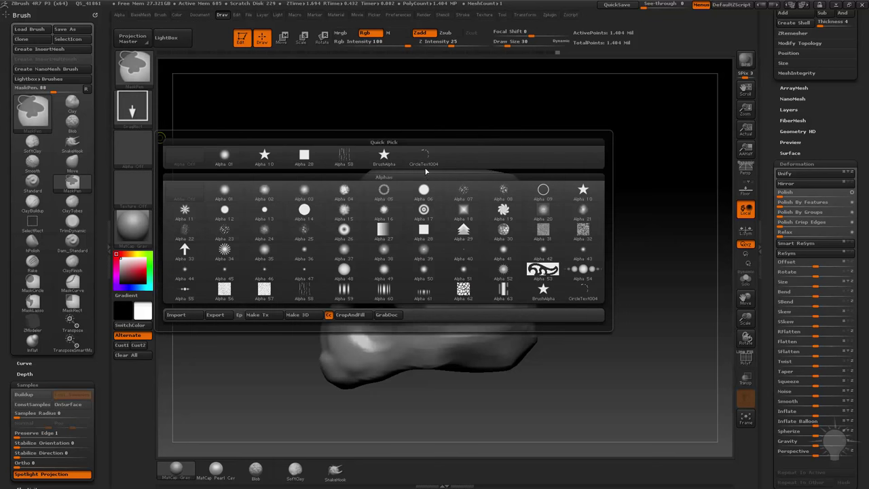
left_click(425, 187, "ctrl")
key("ctrl")
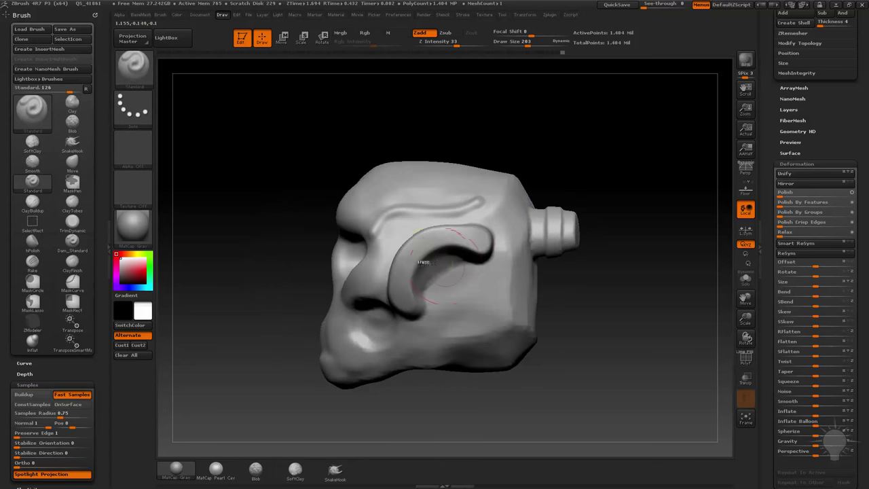
Mask the MPRO332IMM REFLEX CHARGER text along the arched side ridge with TransposeSmartMask and invert the mask
key("ctrl")
key("b")
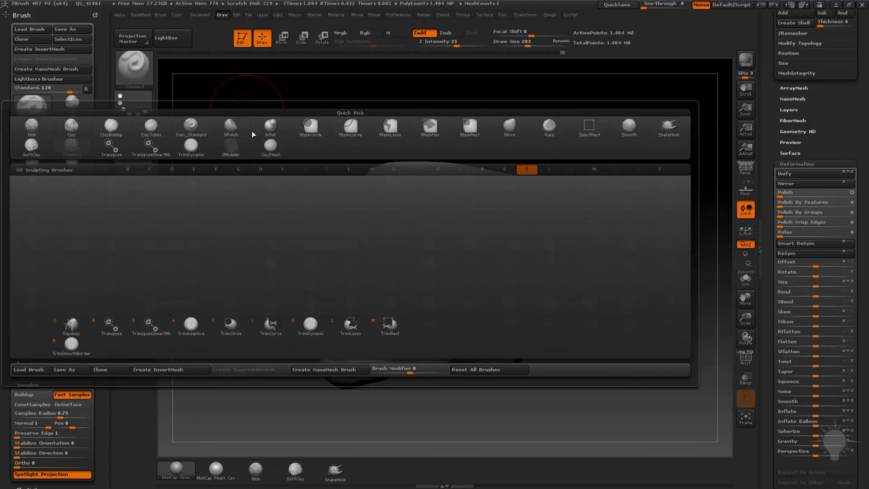
key("s")
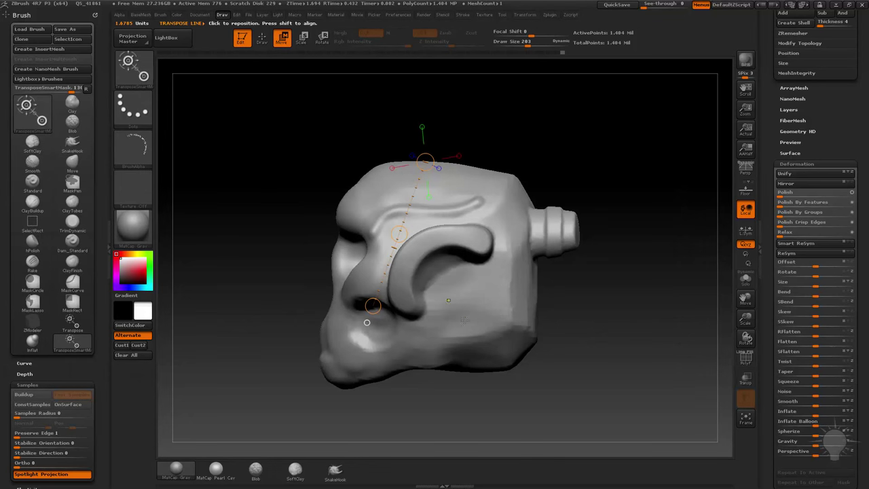
mouse_move(453, 292)
left_mouse_down()
mouse_move(468, 297)
mouse_move(505, 342)
mouse_move(461, 346)
mouse_move(520, 336)
mouse_move(523, 323)
mouse_move(509, 307)
mouse_move(517, 304)
left_mouse_up()
left_click(678, 292, "ctrl")
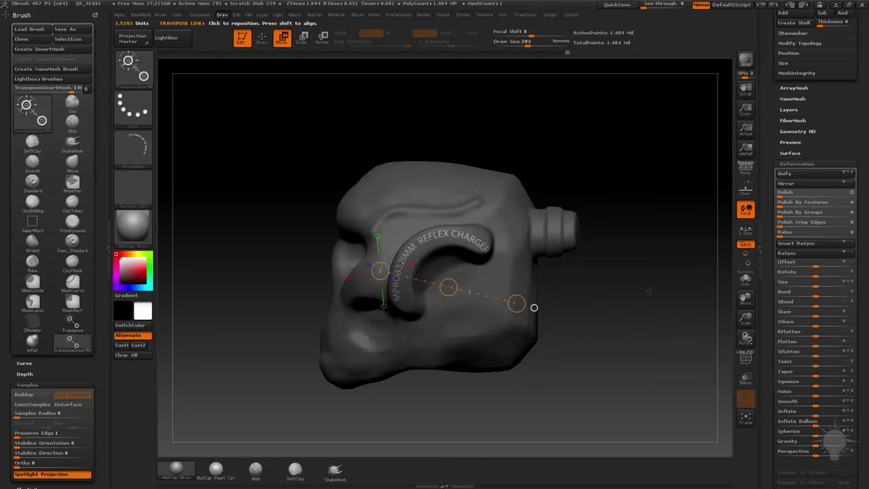
Return to drawing mode and apply Inflate to the unmasked text on the arched side ridge
key("q")
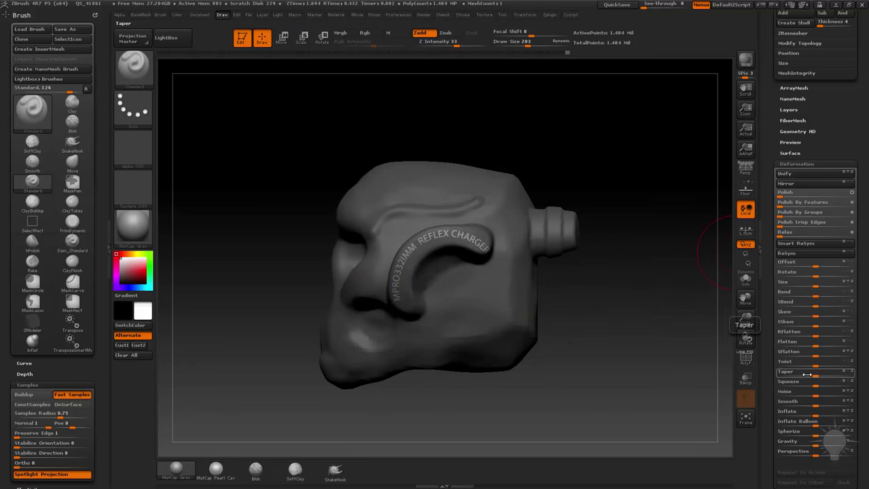
left_click_drag(814, 413, 810, 413)
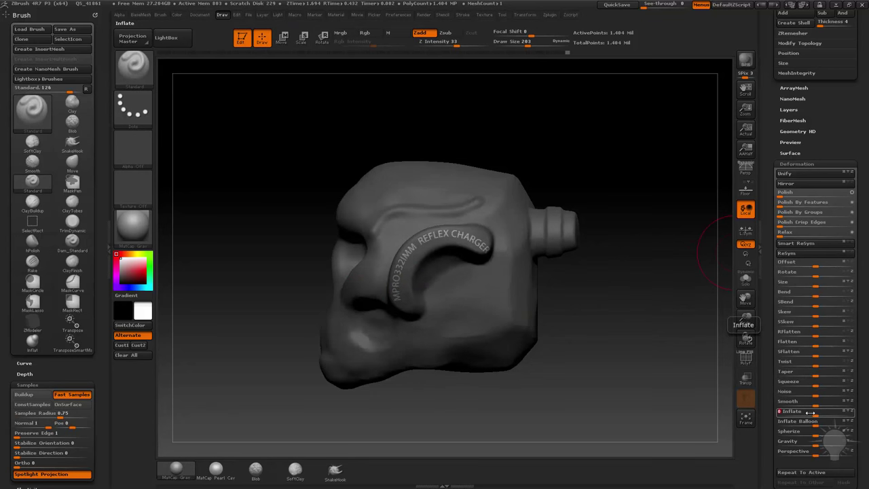
left_click_drag(635, 157, 649, 179, "ctrl")
mouse_move(632, 266)
left_mouse_down()
mouse_move(721, 281)
mouse_move(606, 268)
mouse_move(642, 273)
mouse_move(634, 283)
mouse_move(618, 256)
left_mouse_up()
left_click(633, 271, "ctrl")
Reset the mask brush to the Dots stroke with no alpha
left_click(134, 65, "ctrl")
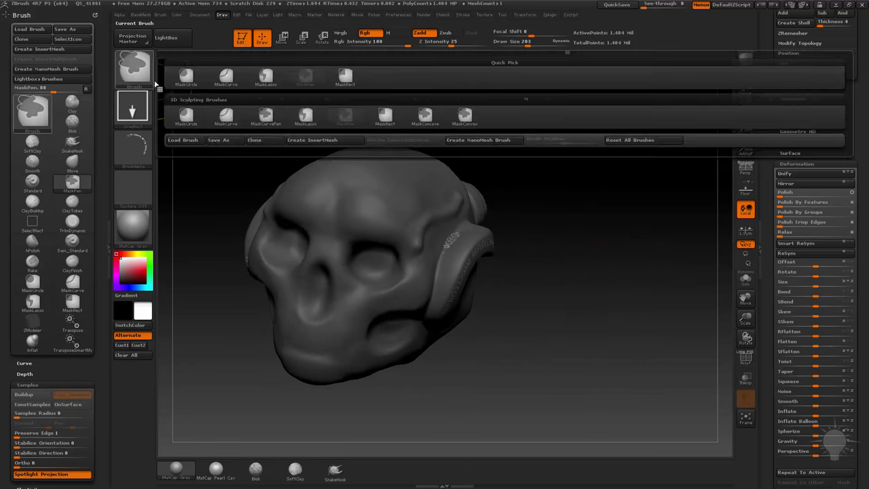
mouse_move(562, 246)
left_mouse_down()
mouse_move(574, 234)
mouse_move(549, 220)
mouse_move(510, 228)
left_mouse_up()
left_click_drag(429, 250, 437, 276)
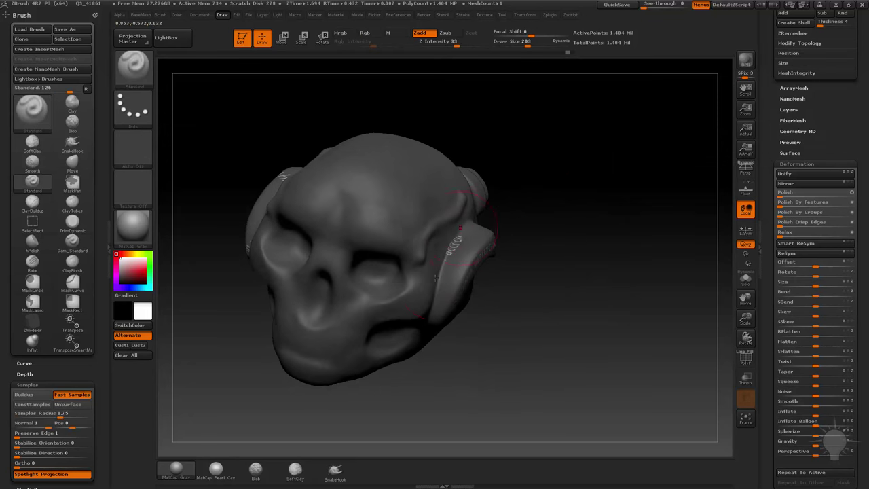
mouse_move(495, 242)
left_mouse_down()
mouse_move(537, 244)
mouse_move(500, 249)
left_mouse_up()
left_click(145, 78, "ctrl")
left_click(132, 106)
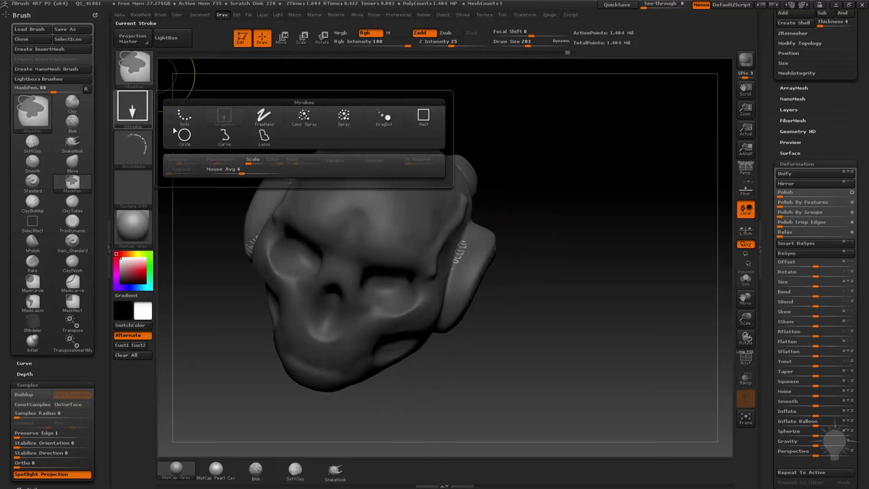
left_click(184, 121)
left_click(133, 149)
Set the draw size to 118 and mask over the stray lettering beside the ridge and on the opposite half of the head
left_click_drag(539, 177, 416, 243)
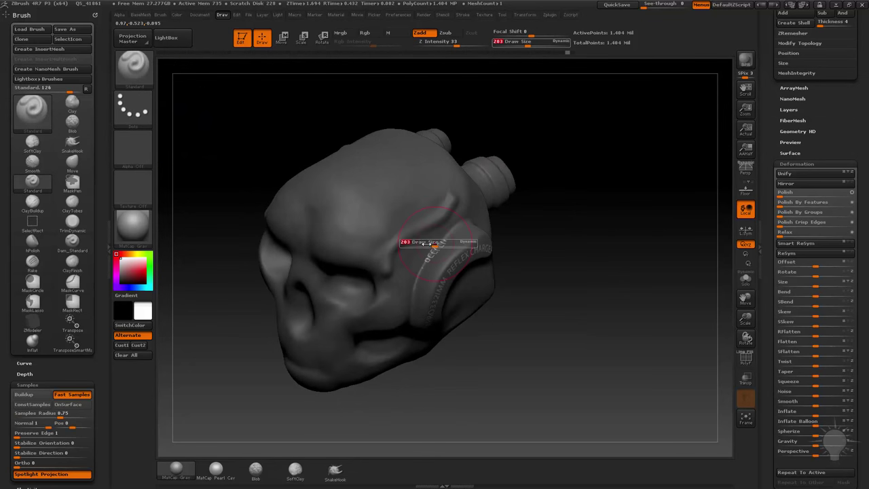
mouse_move(540, 153)
left_mouse_down()
mouse_move(568, 198)
mouse_move(495, 176)
mouse_move(584, 180)
mouse_move(628, 166)
mouse_move(648, 148)
mouse_move(655, 184)
left_mouse_up()
left_click(287, 240, "ctrl")
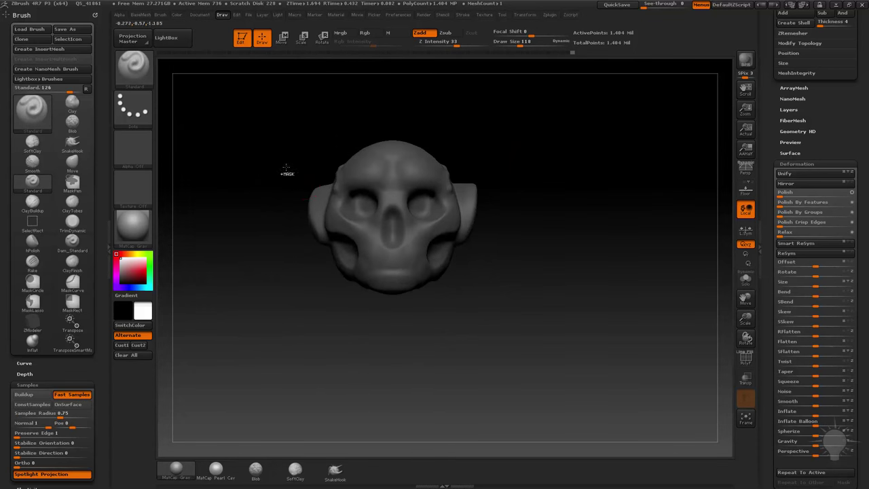
left_click_drag(262, 120, 380, 373, "ctrl")
left_click_drag(282, 203, 568, 199)
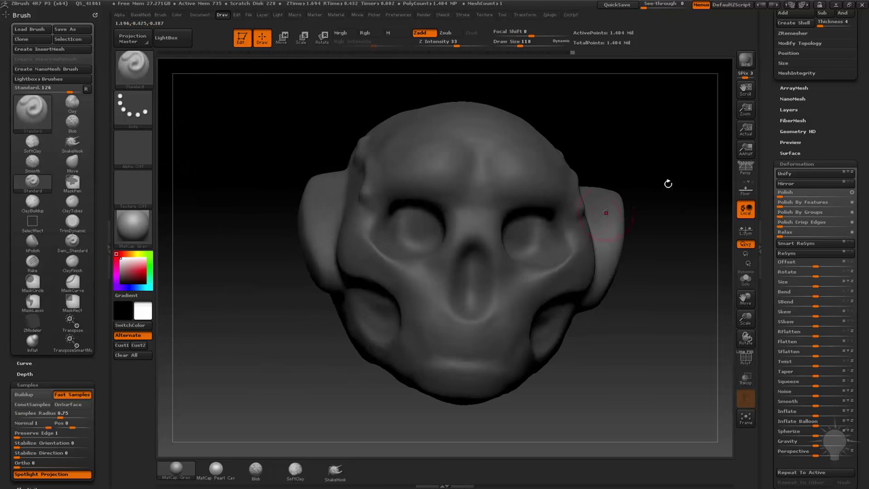
Inflate the exposed lettering through the cleaned-up mask and clear the mask from the head
mouse_move(665, 182)
left_mouse_down()
mouse_move(618, 208)
mouse_move(624, 216)
left_mouse_up()
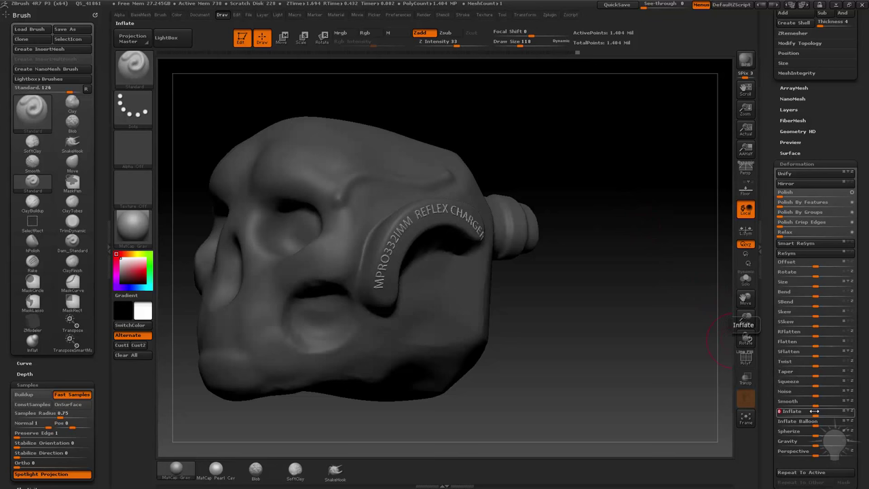
mouse_move(640, 193)
left_mouse_down("ctrl")
mouse_move(654, 188)
mouse_move(566, 204)
mouse_move(595, 181)
mouse_move(537, 180)
mouse_move(576, 159)
mouse_move(626, 159)
mouse_move(582, 171)
left_mouse_up("ctrl")
key("ctrl")
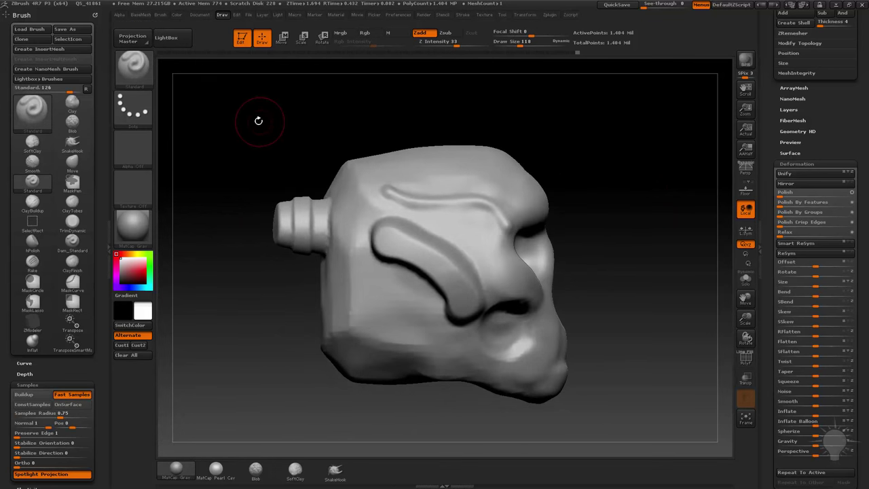
Mask the same circular text onto the ridge on the other side of the head with TransposeSmartMask and return to drawing mode
key("b")
key("t")
key("s")
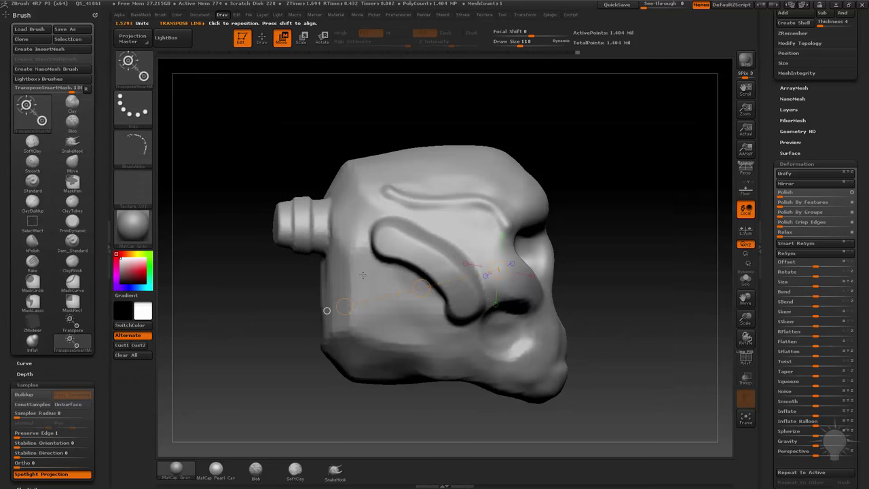
mouse_move(368, 368)
left_mouse_down()
mouse_move(347, 376)
mouse_move(328, 365)
mouse_move(386, 384)
mouse_move(412, 361)
left_mouse_up()
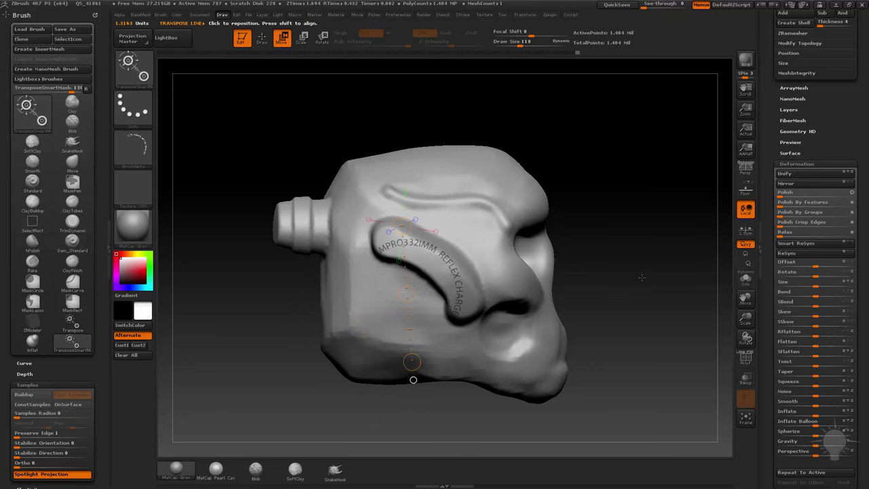
key("q")
mouse_move(641, 277)
left_mouse_down()
mouse_move(656, 273)
mouse_move(582, 246)
mouse_move(552, 308)
left_mouse_up()
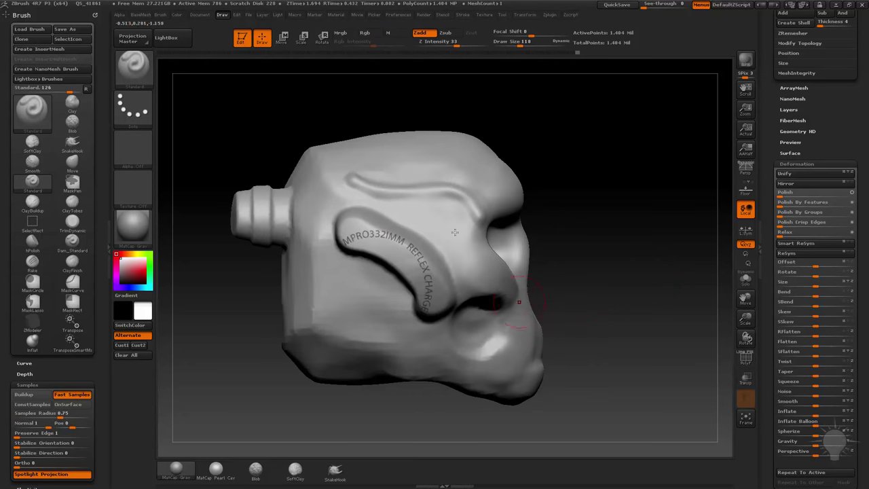
Remove the stray mask from the side with the finished lettering and invert the mask
mouse_move(630, 266)
left_mouse_down()
mouse_move(523, 248)
mouse_move(407, 253)
left_mouse_up()
left_click_drag(600, 288, 606, 251)
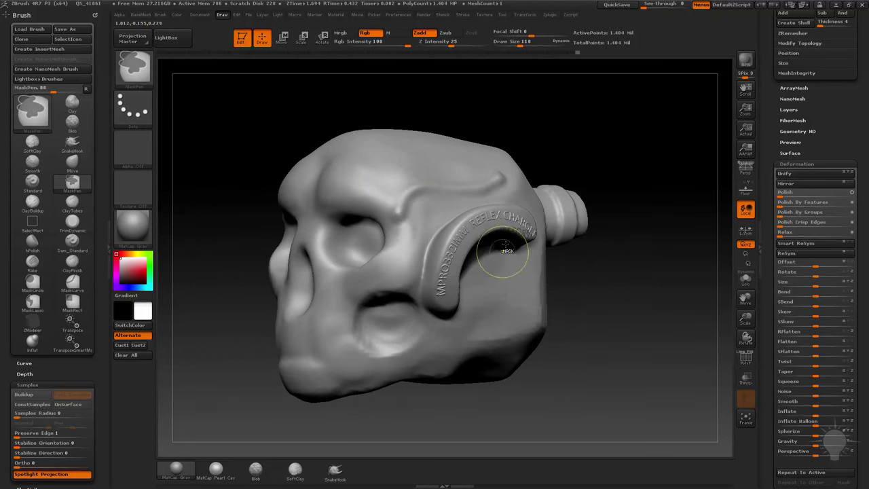
mouse_move(561, 231)
left_mouse_down()
mouse_move(704, 239)
mouse_move(604, 177)
mouse_move(634, 147)
mouse_move(395, 413)
mouse_move(386, 414)
left_mouse_up()
Inflate the exposed lettering on the second side ridge and clear the mask
mouse_move(525, 231)
left_mouse_down()
mouse_move(663, 191)
mouse_move(699, 214)
left_mouse_up()
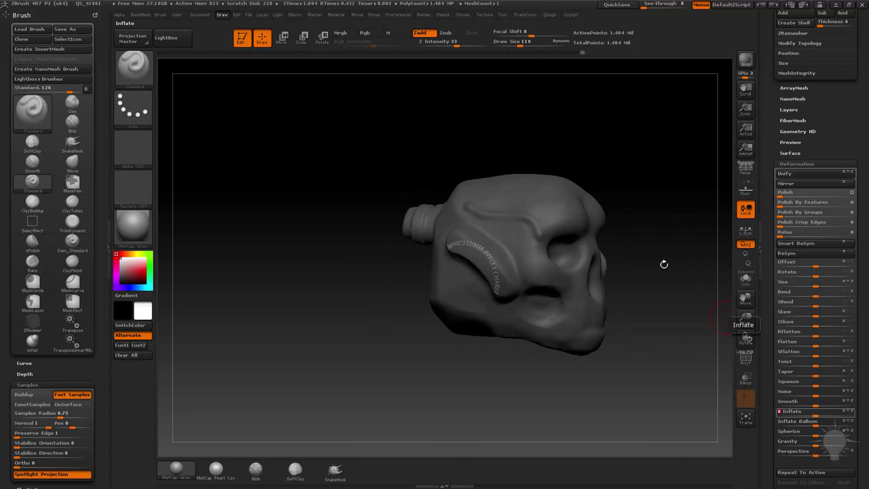
mouse_move(679, 210)
left_mouse_down()
mouse_move(667, 182)
mouse_move(568, 164)
left_mouse_up()
mouse_move(658, 222)
left_mouse_down()
mouse_move(703, 228)
mouse_move(661, 227)
mouse_move(636, 197)
mouse_move(665, 222)
mouse_move(584, 224)
mouse_move(602, 209)
left_mouse_up()
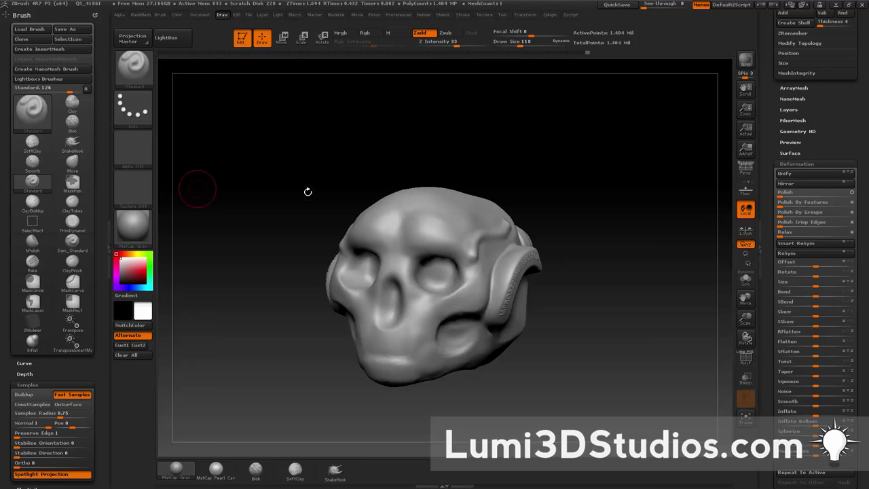
mouse_move(308, 191)
left_mouse_down()
mouse_move(406, 143)
mouse_move(516, 272)
left_mouse_up()
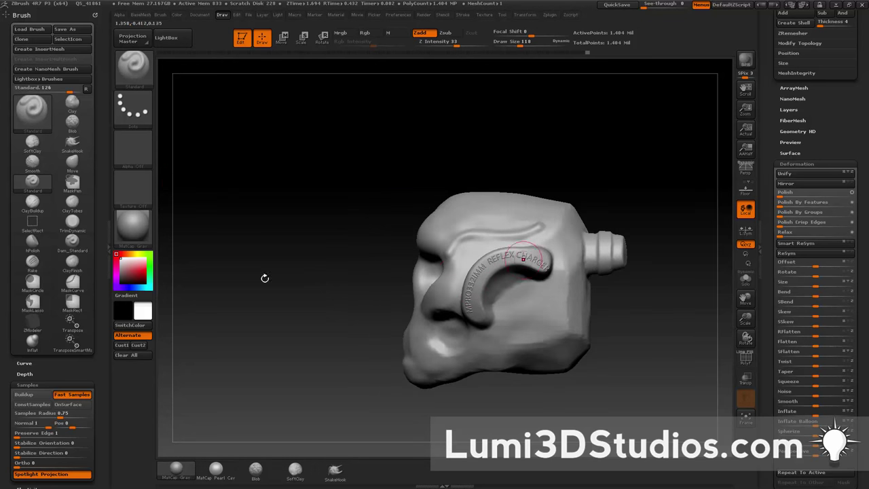